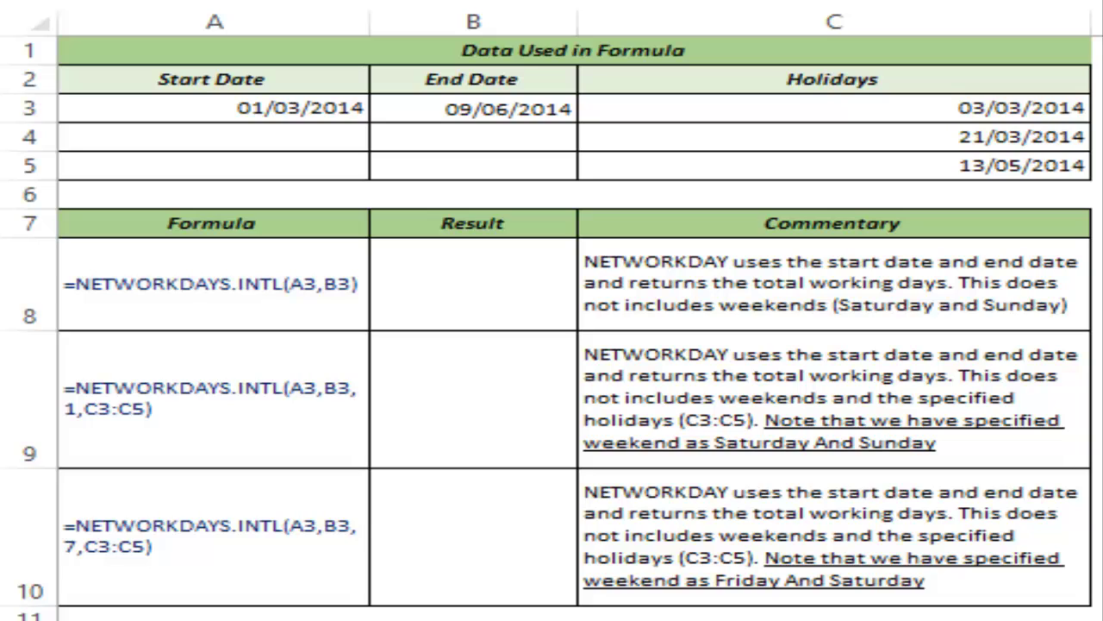
- Enter =NETWORKDAYS.INTL(A3,B3) in B8 to get 71 working days
double_click(457, 287)
type("=netw")
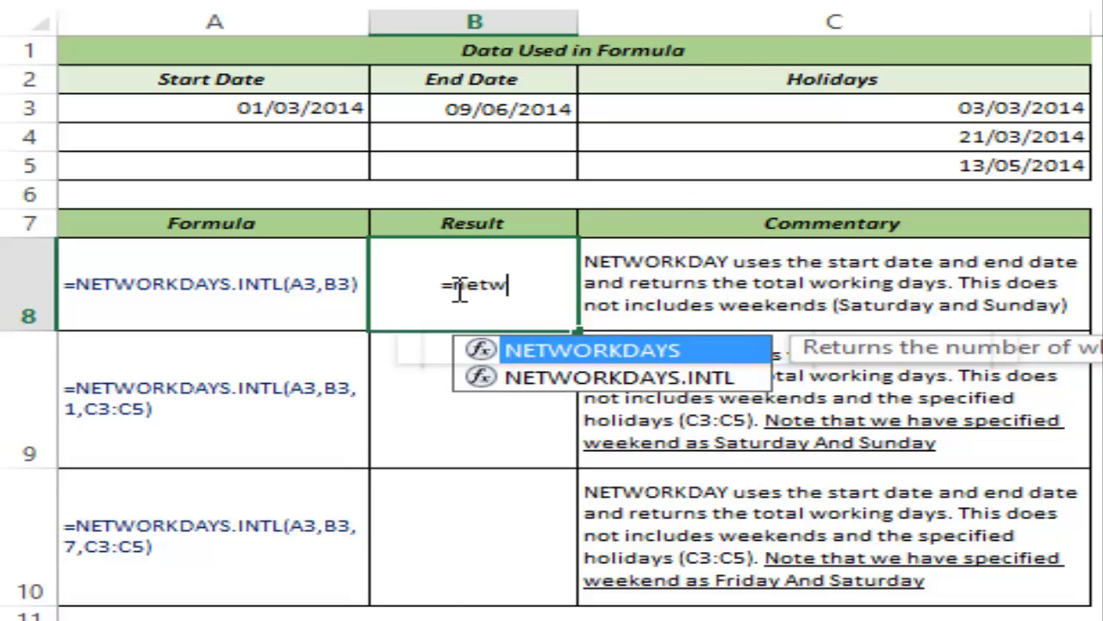
key("Tab")
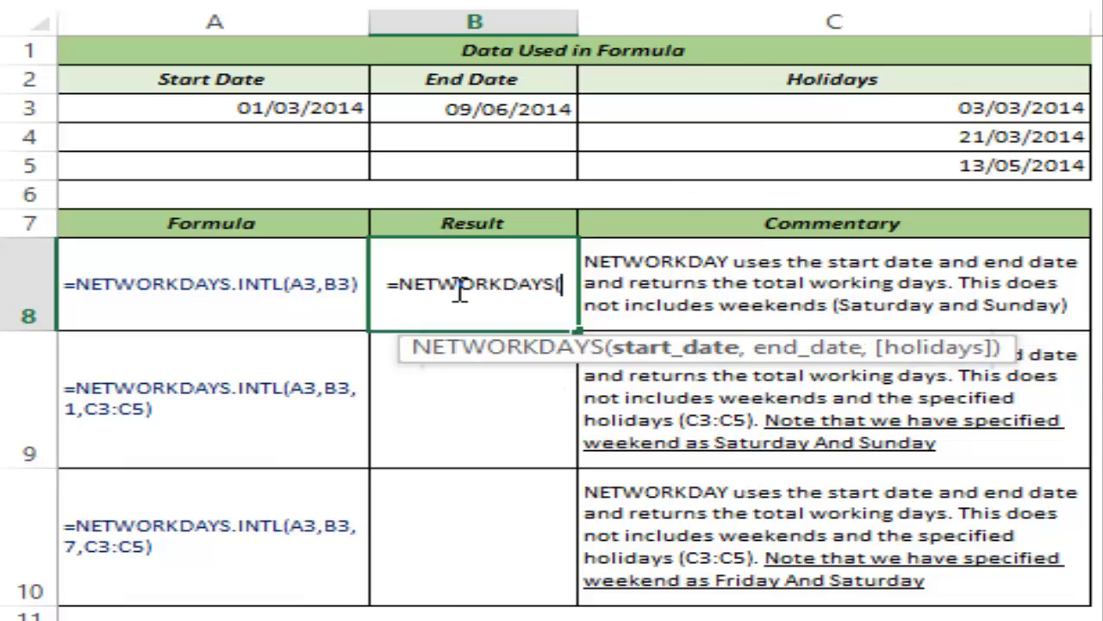
key("BackSpace")
type(".in")
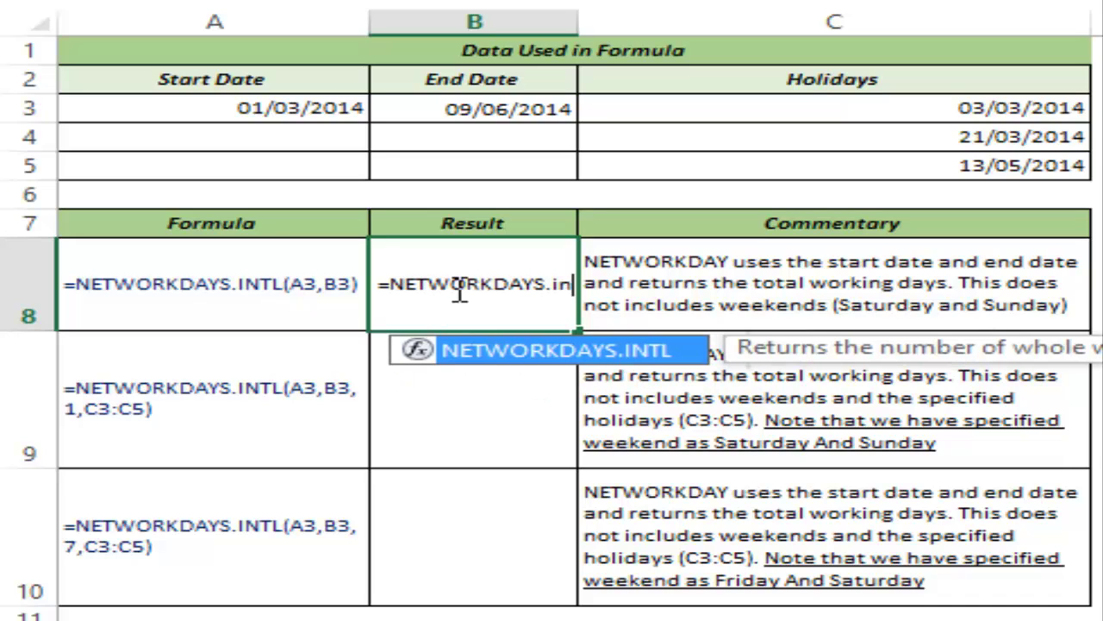
key("Tab")
left_click_drag(517, 367, 319, 379)
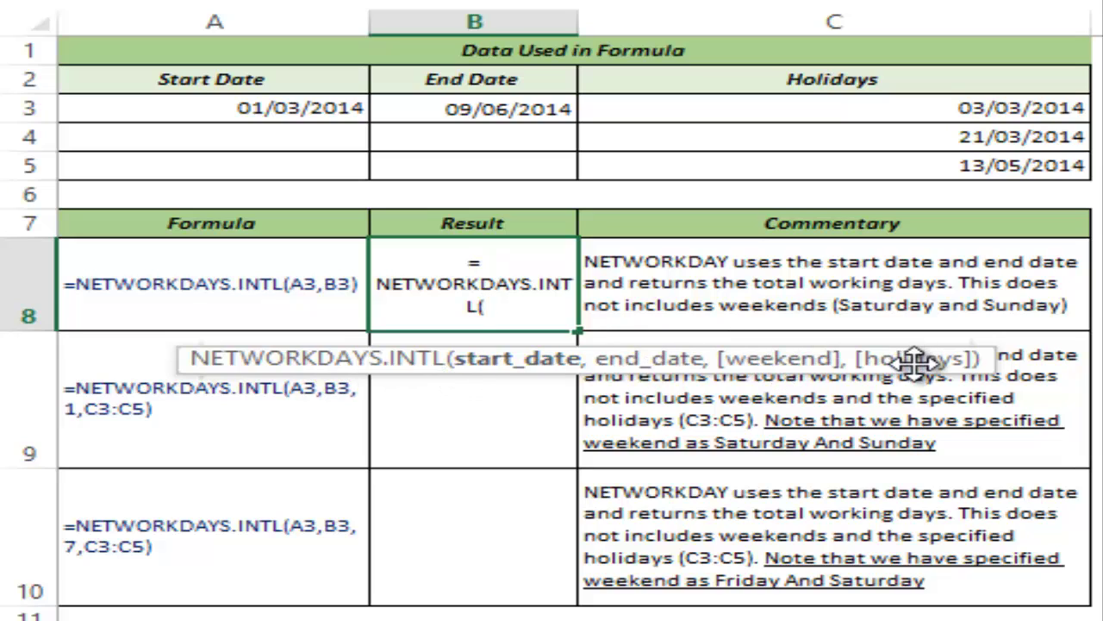
left_click(306, 108)
type(",")
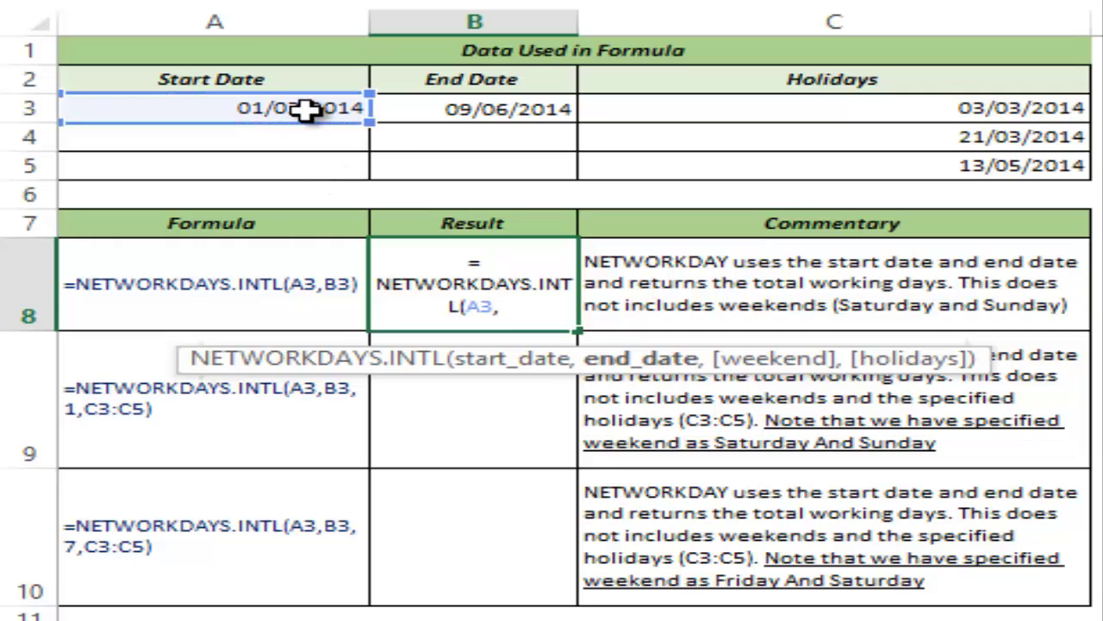
left_click(428, 115)
type(")")
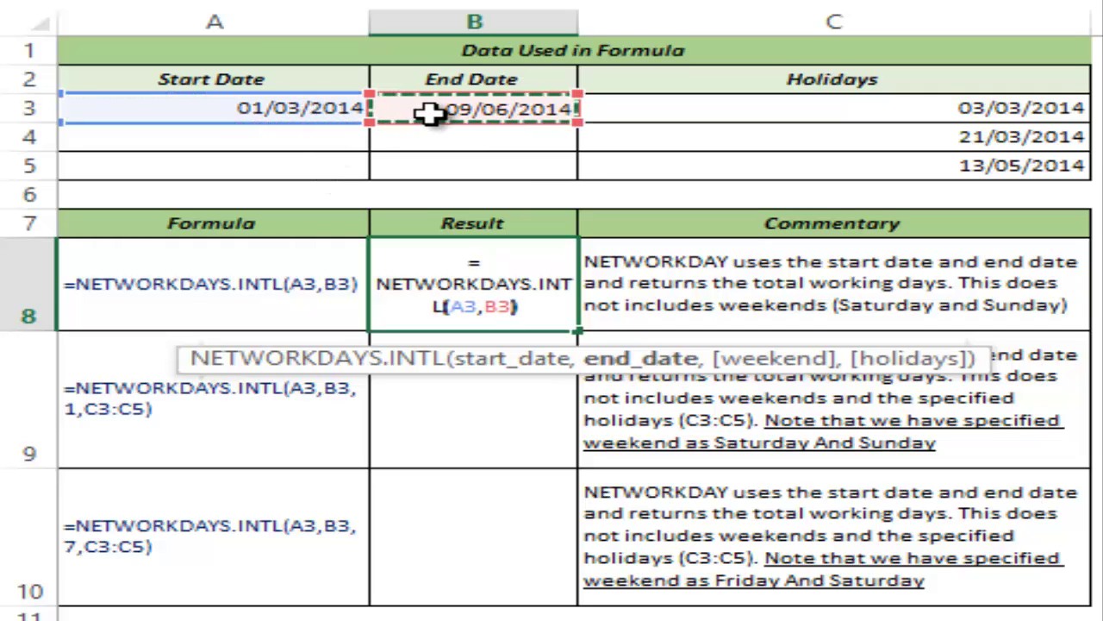
key("ctrl+Return")
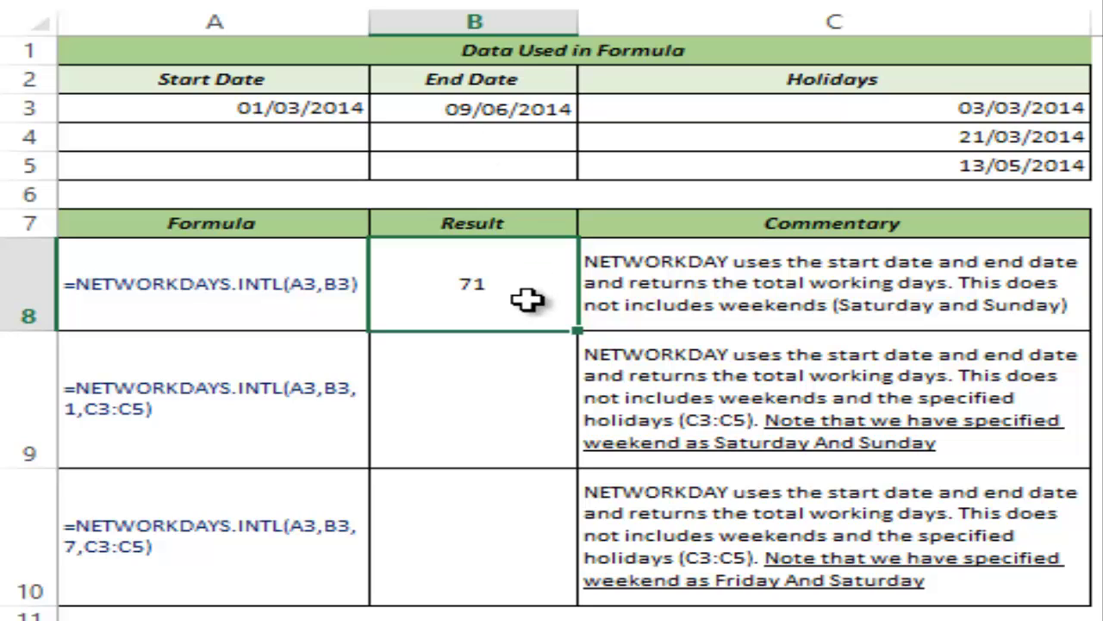
- Start a NETWORKDAYS.INTL formula in B9 with A3 as start date and B3 as end date
left_click(484, 406)
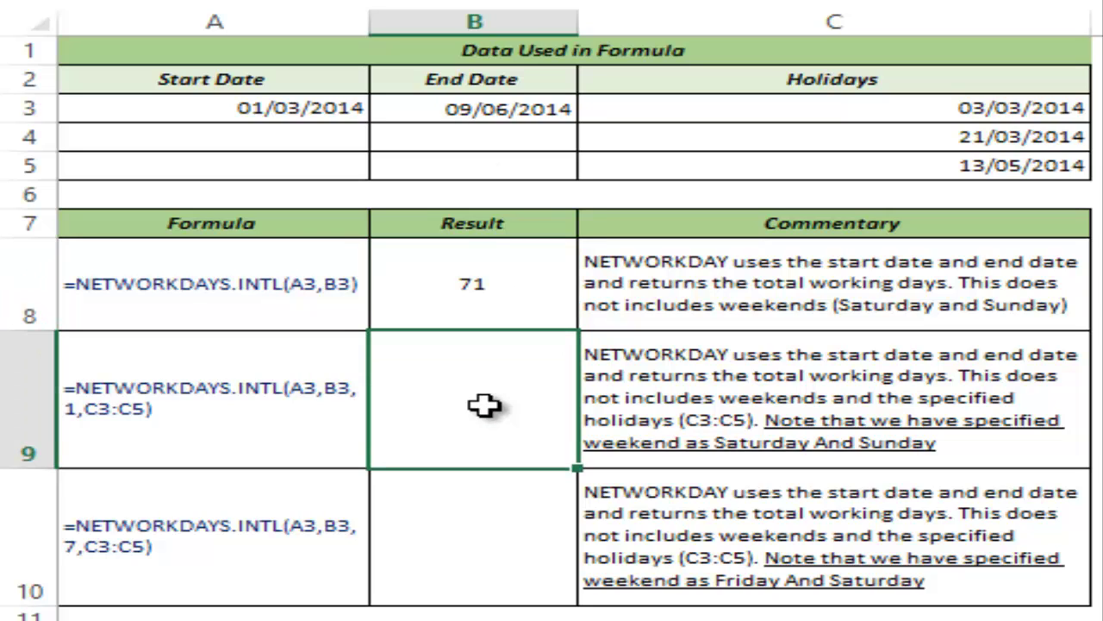
type("=netw")
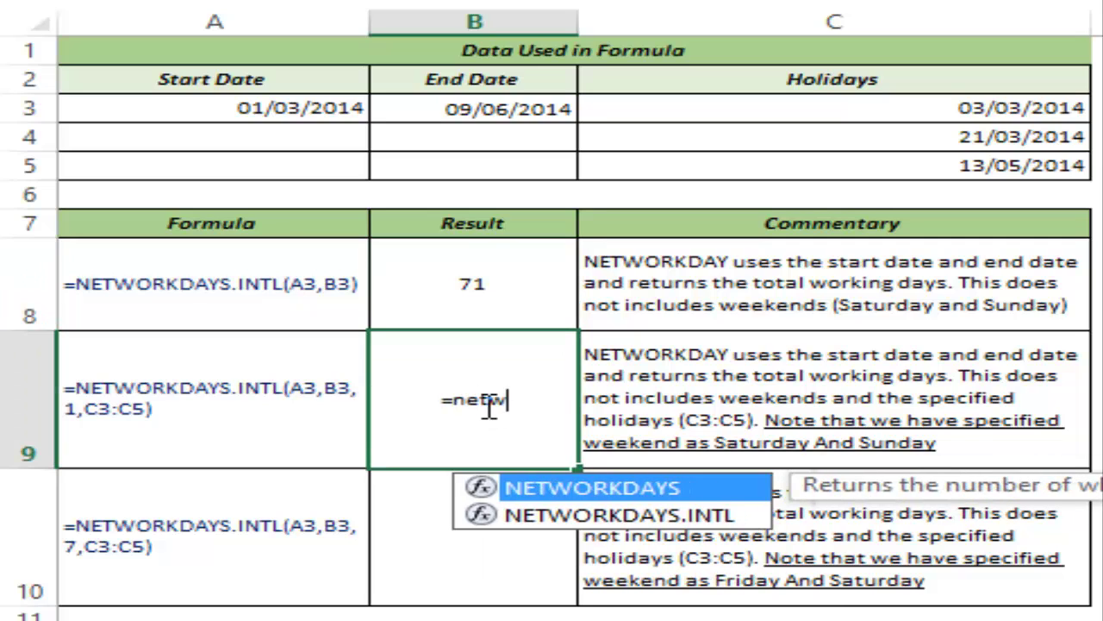
key("Down")
key("Tab")
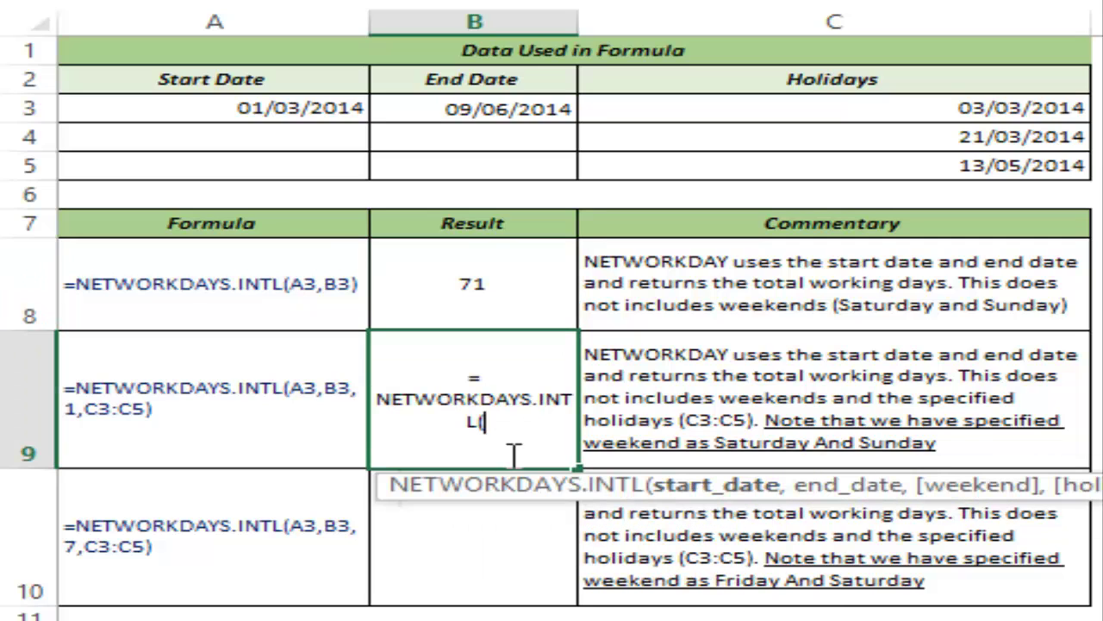
left_click(300, 105)
type(",")
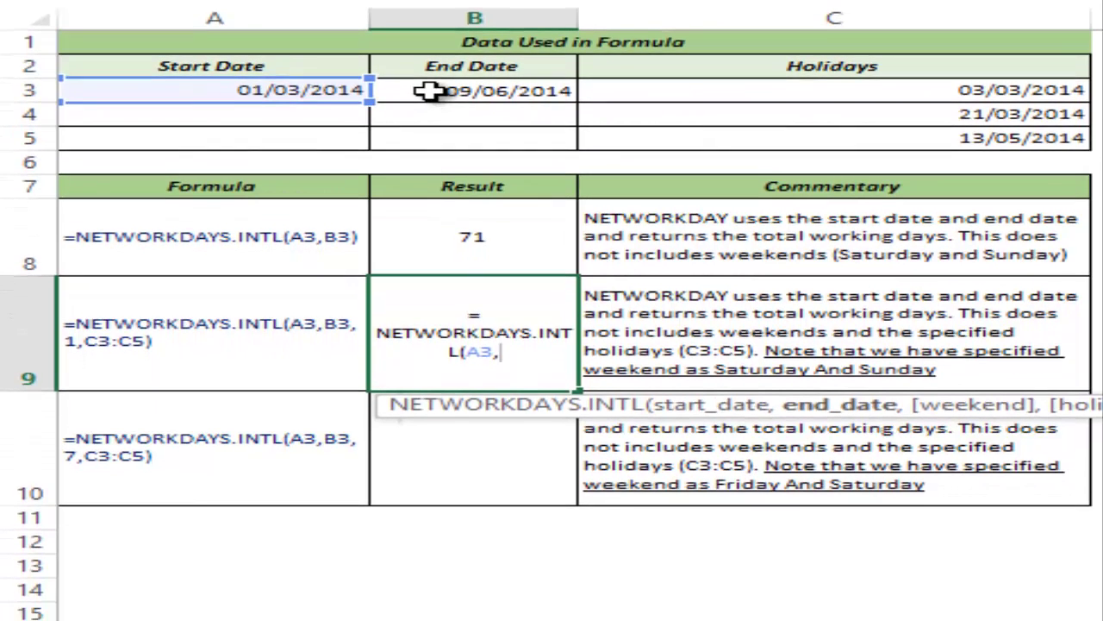
left_click(428, 109)
type(",")
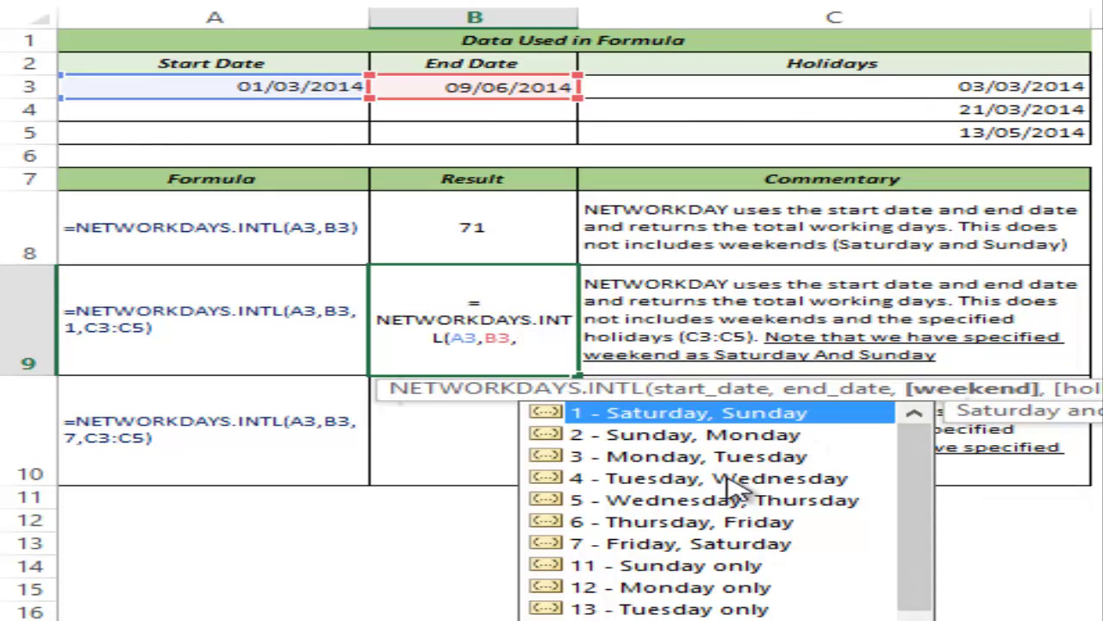
left_click_drag(923, 505, 917, 462)
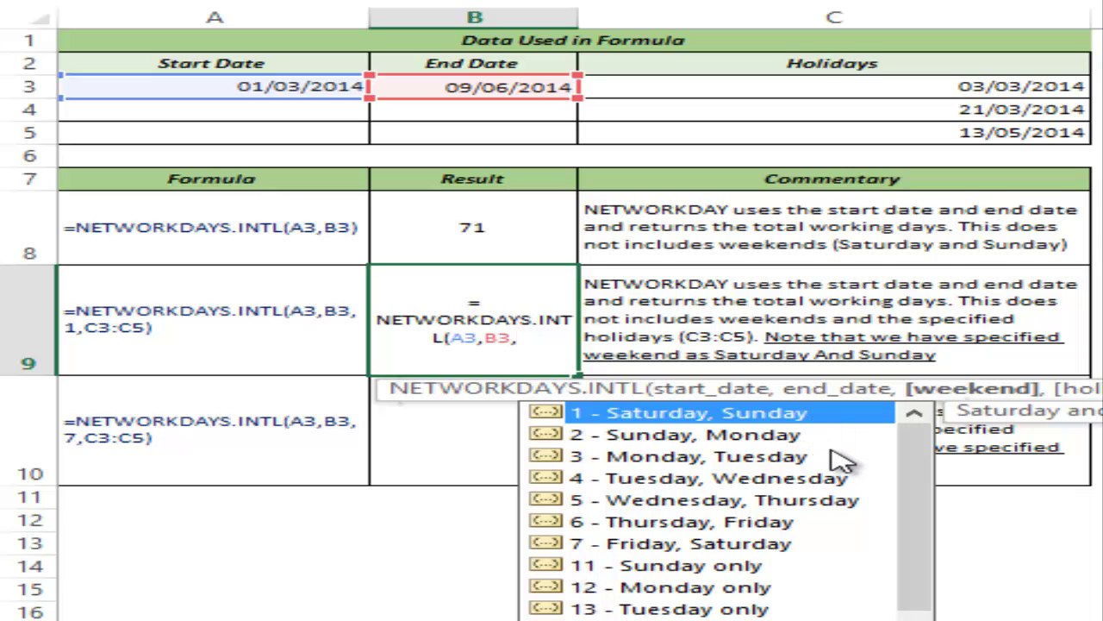
left_click_drag(919, 445, 926, 492)
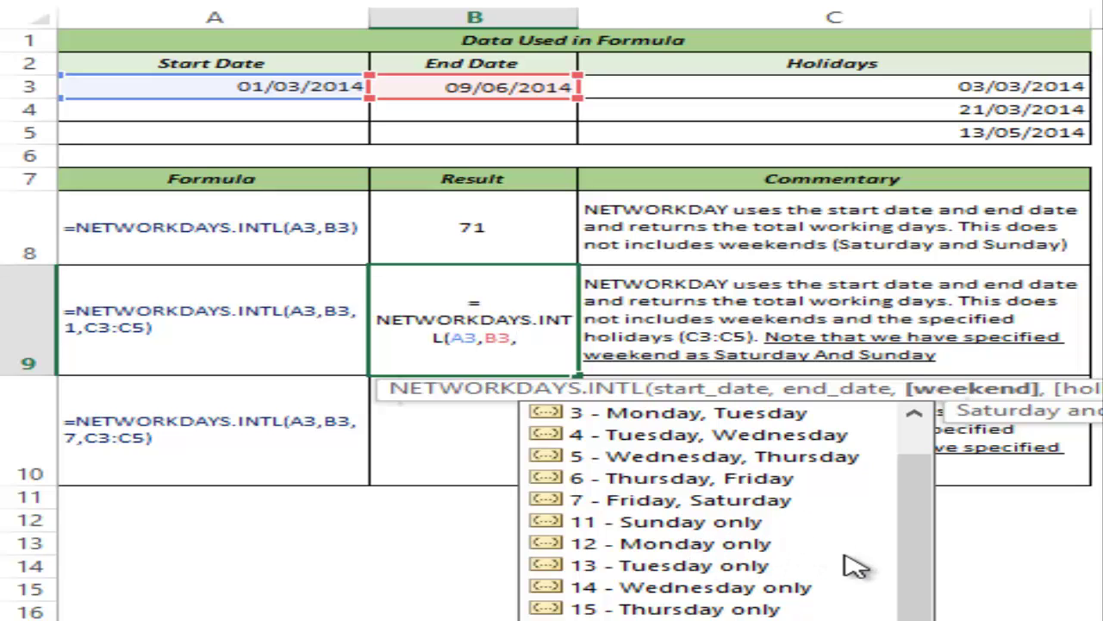
left_click_drag(916, 614, 927, 478)
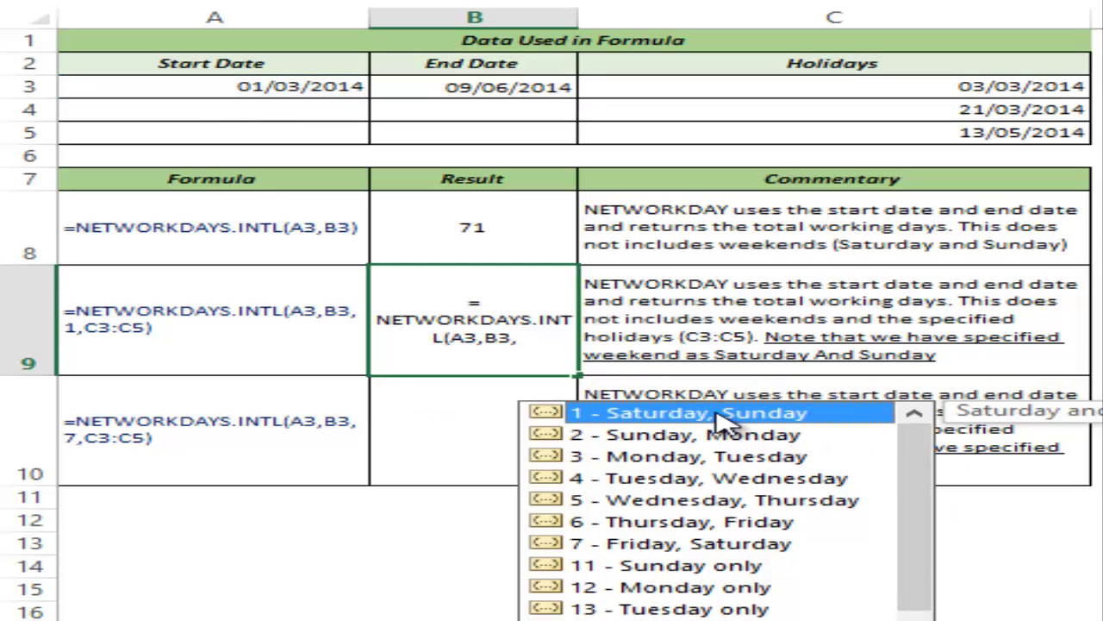
- Add weekend option 1 (Saturday, Sunday) and holidays C3:C5, completing B9 with 68
double_click(625, 413)
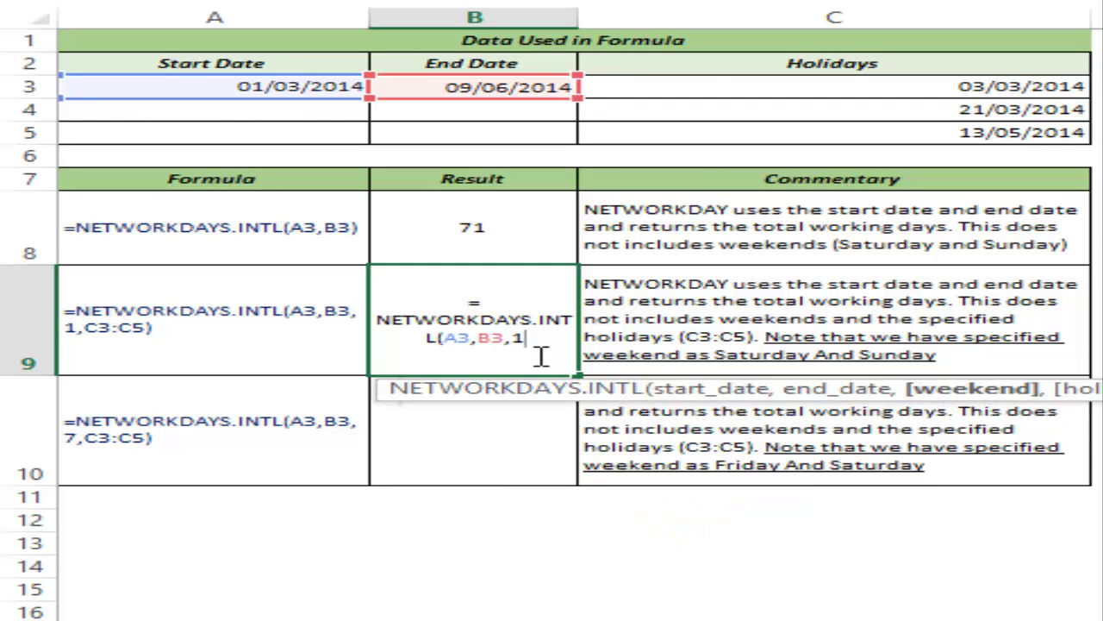
type(",")
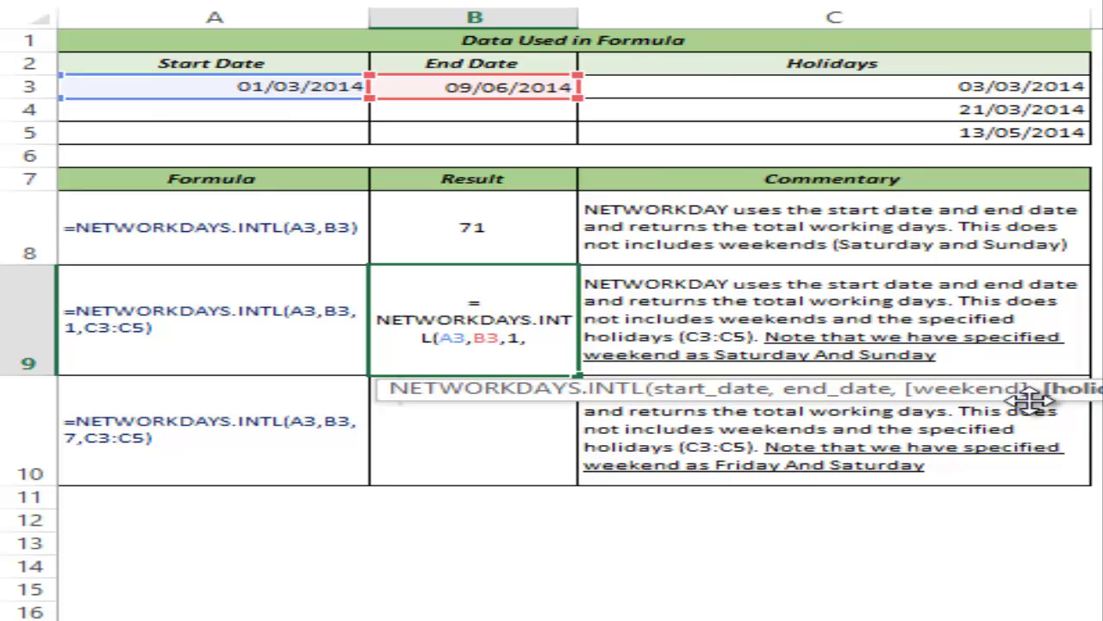
left_click_drag(1030, 398, 814, 401)
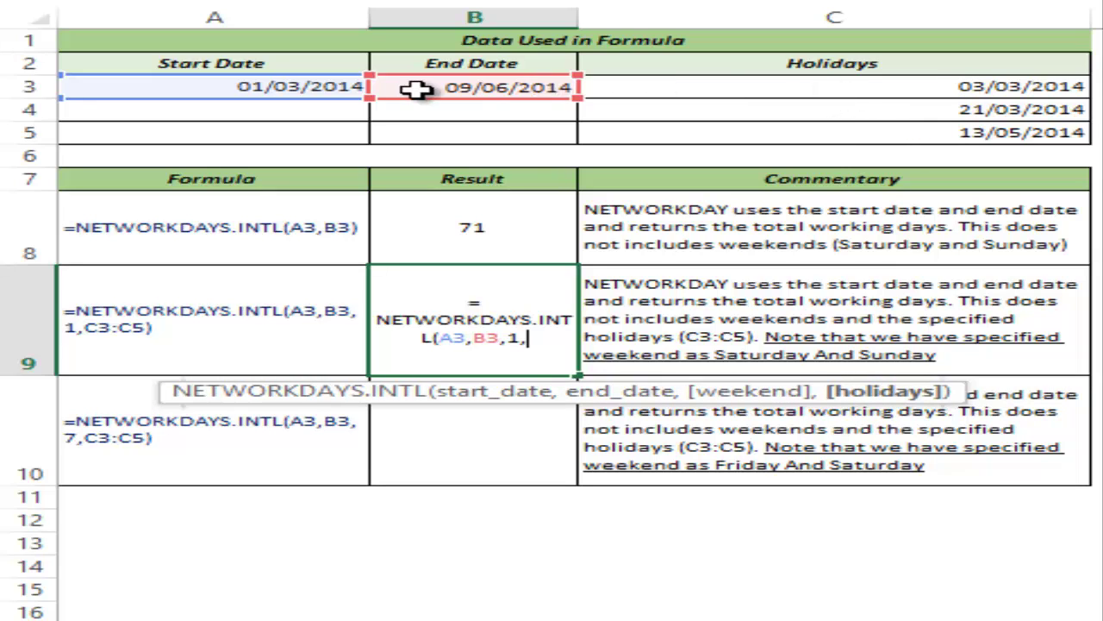
left_click(744, 83)
left_click_drag(746, 112, 741, 135)
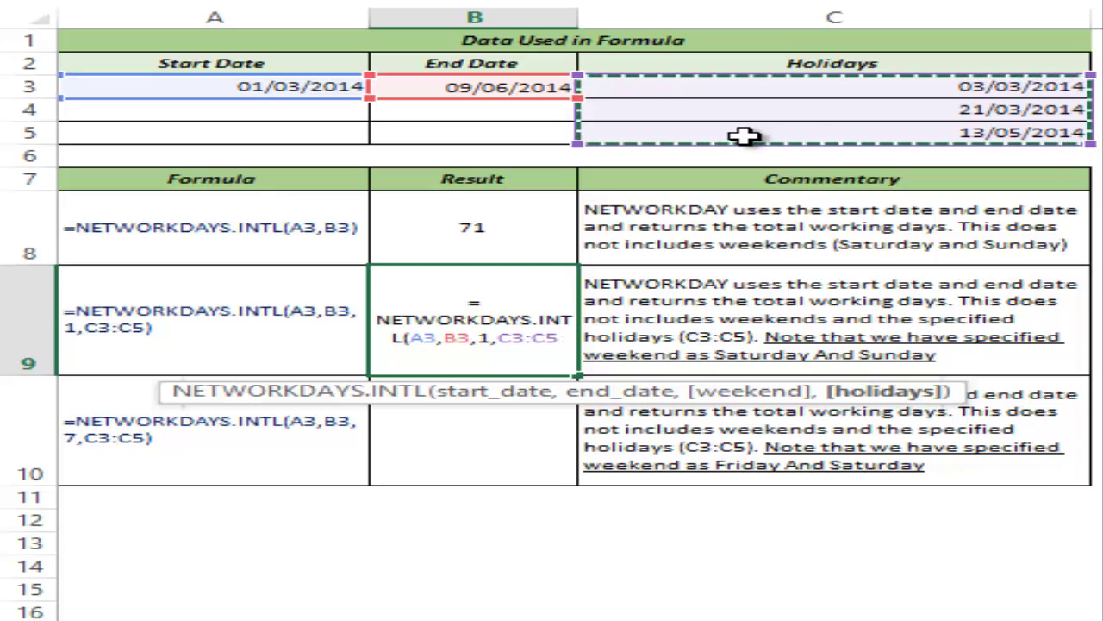
type(")")
key("ctrl+Return")
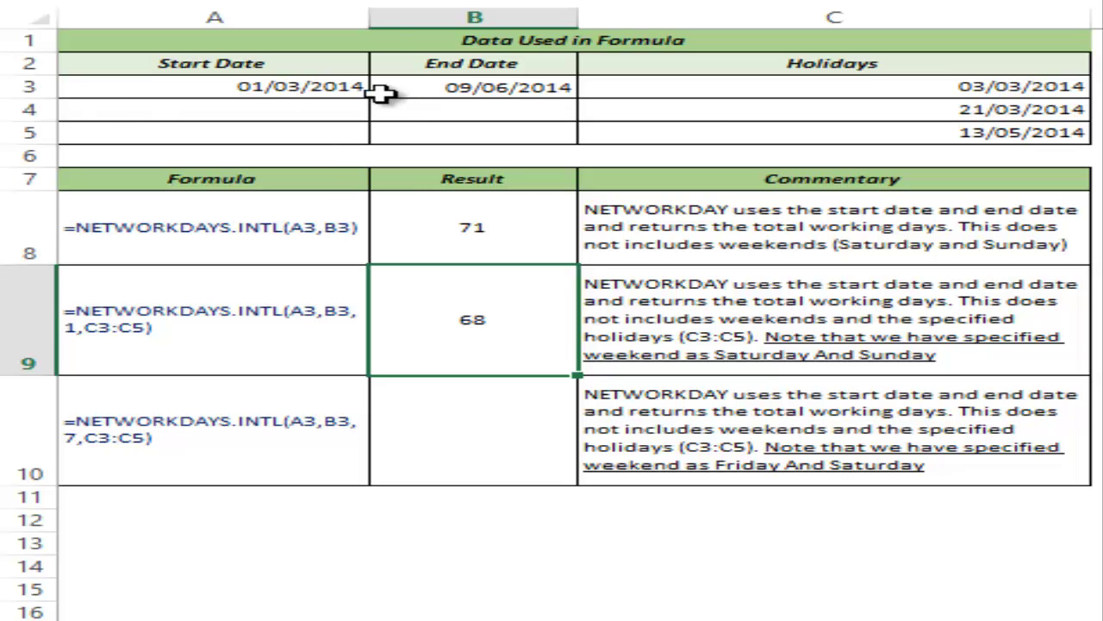
- Start a NETWORKDAYS.INTL formula in B10 using start date A3 and end date B3
left_click(786, 88)
left_click_drag(786, 88, 784, 129)
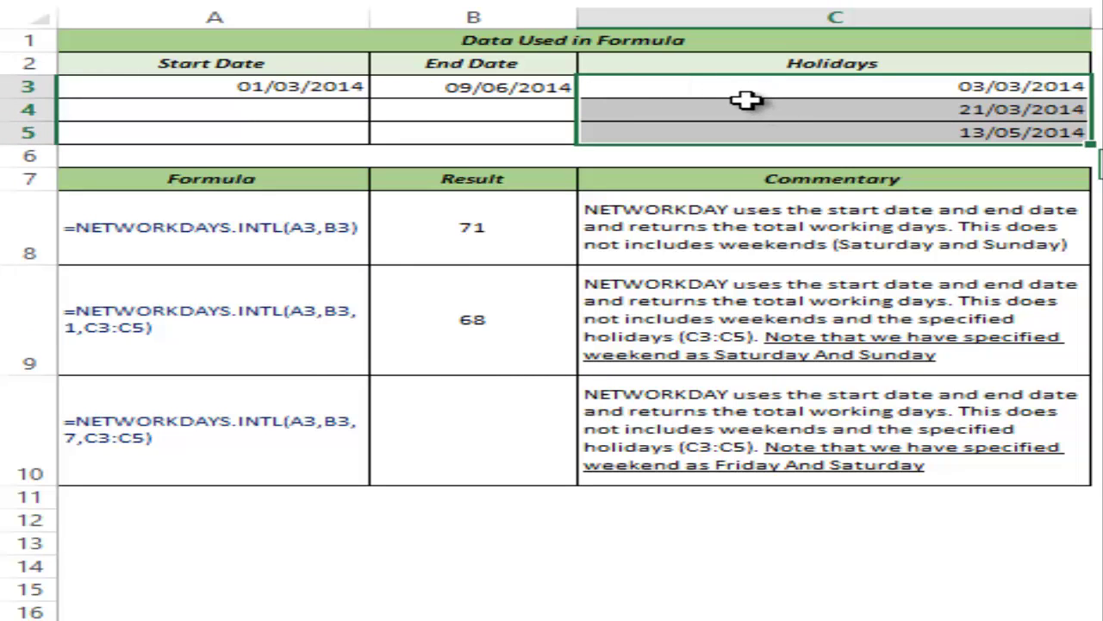
left_click(942, 85)
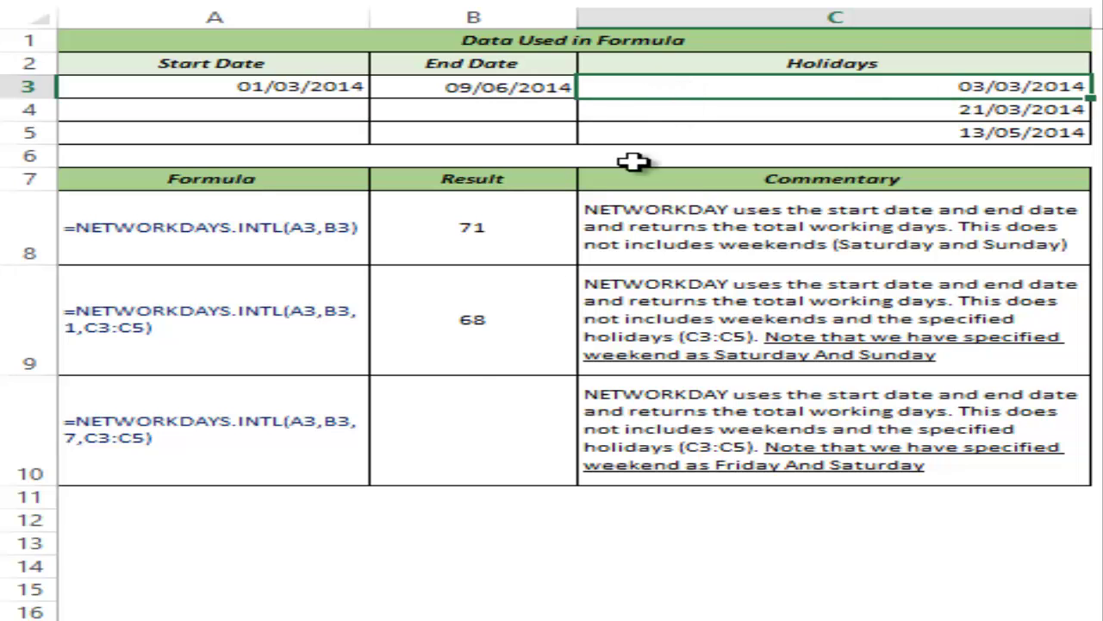
left_click(492, 401)
type("=netw")
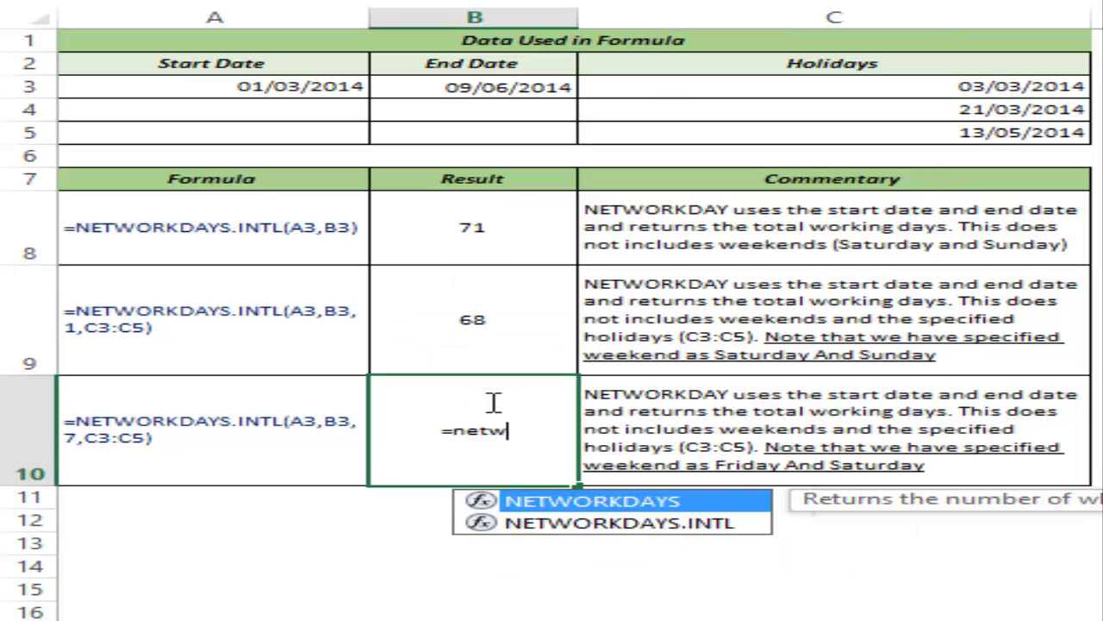
key("Down")
key("Tab")
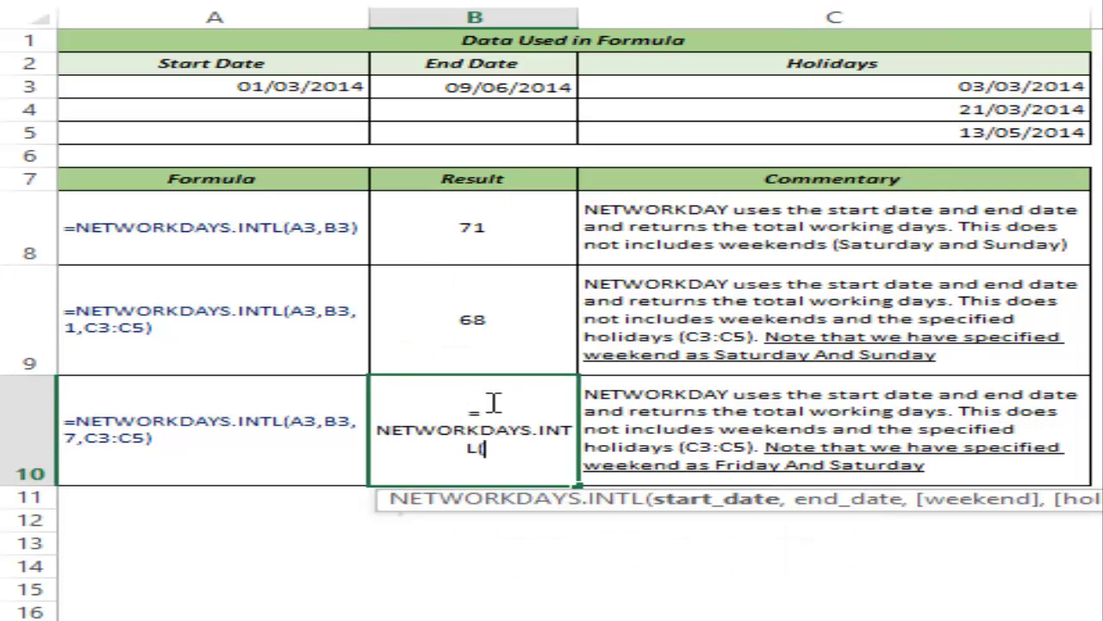
left_click(272, 88)
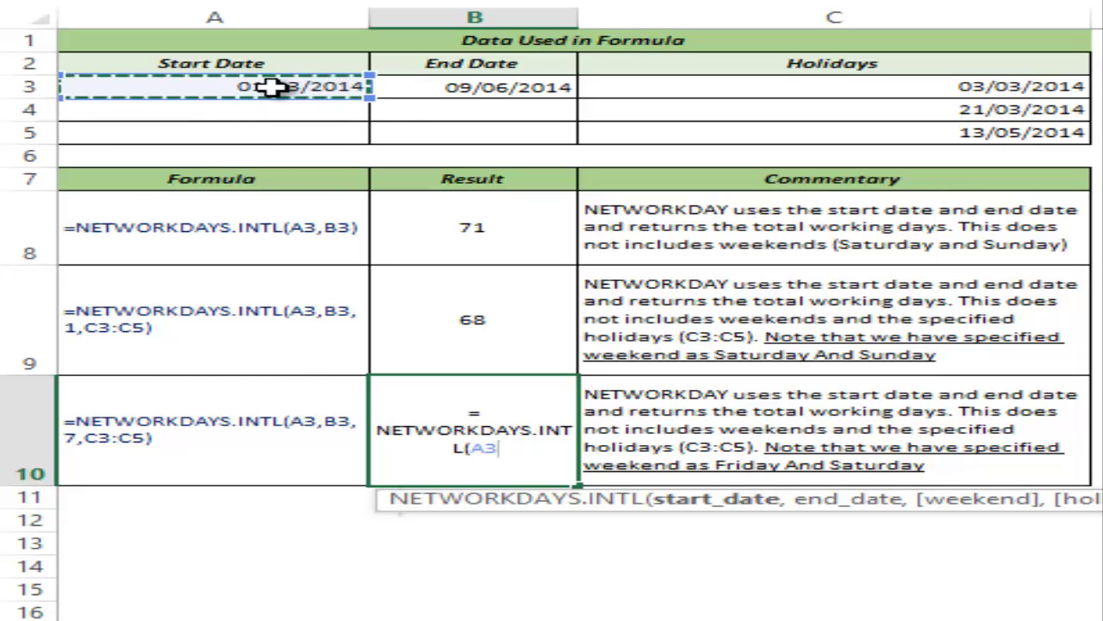
type(",")
left_click(420, 87)
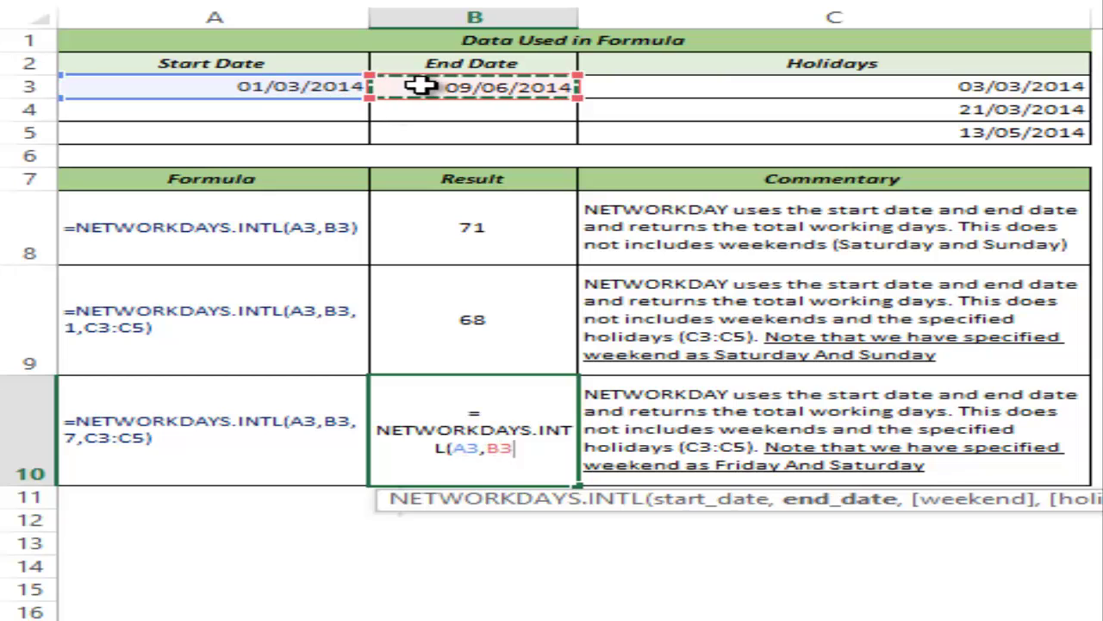
type(",")
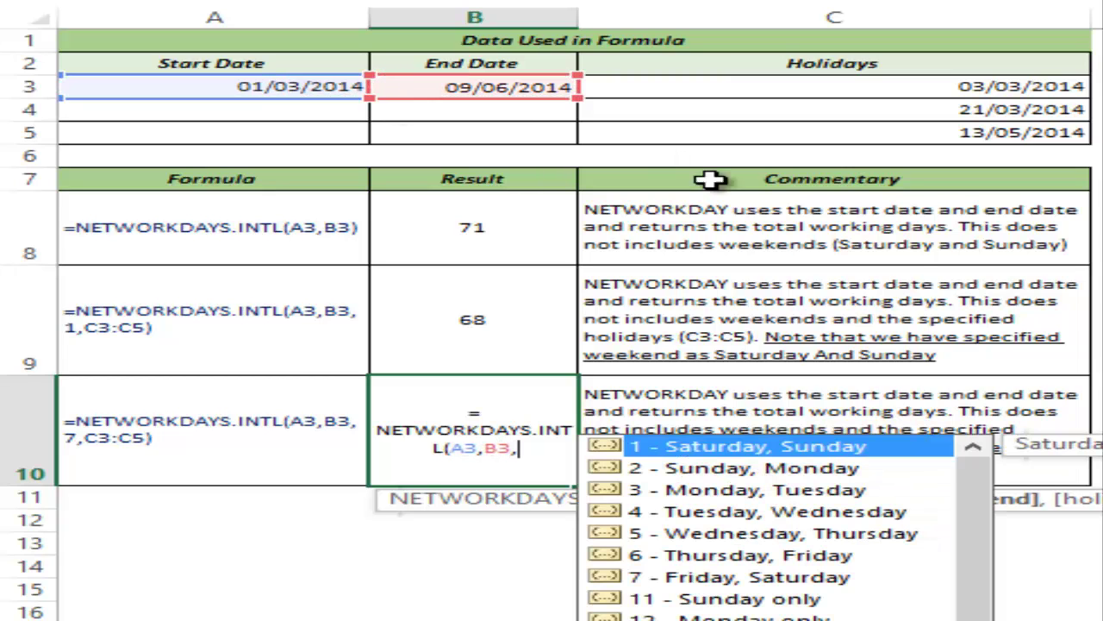
- Add weekend option 7 (Friday, Saturday) and holidays C3:C5, completing B10 with 70
left_click_drag(991, 488, 948, 481)
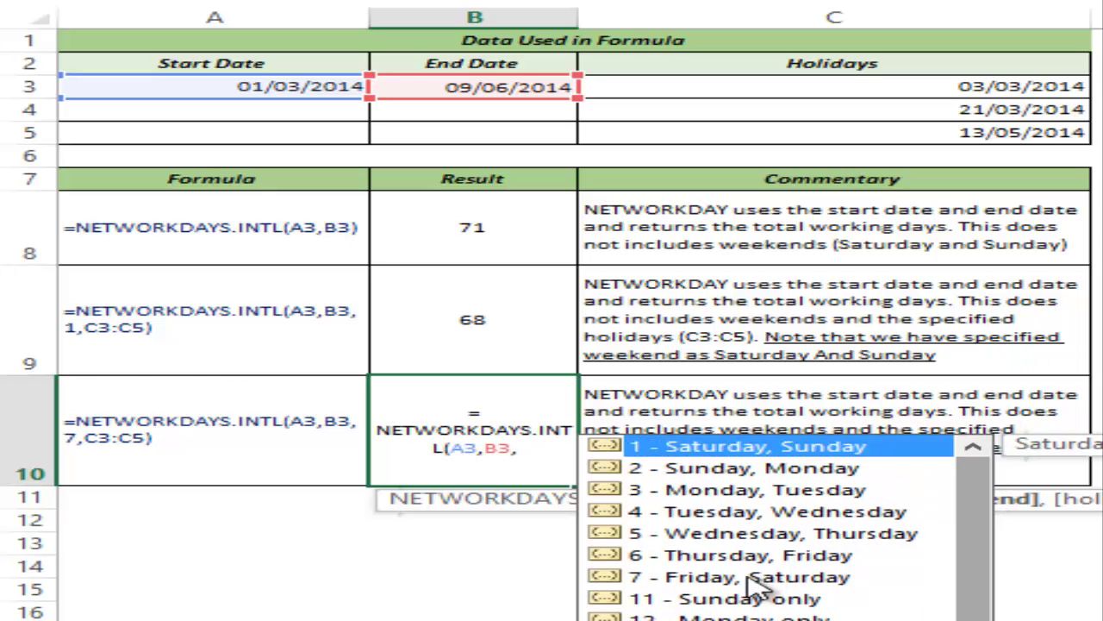
double_click(703, 577)
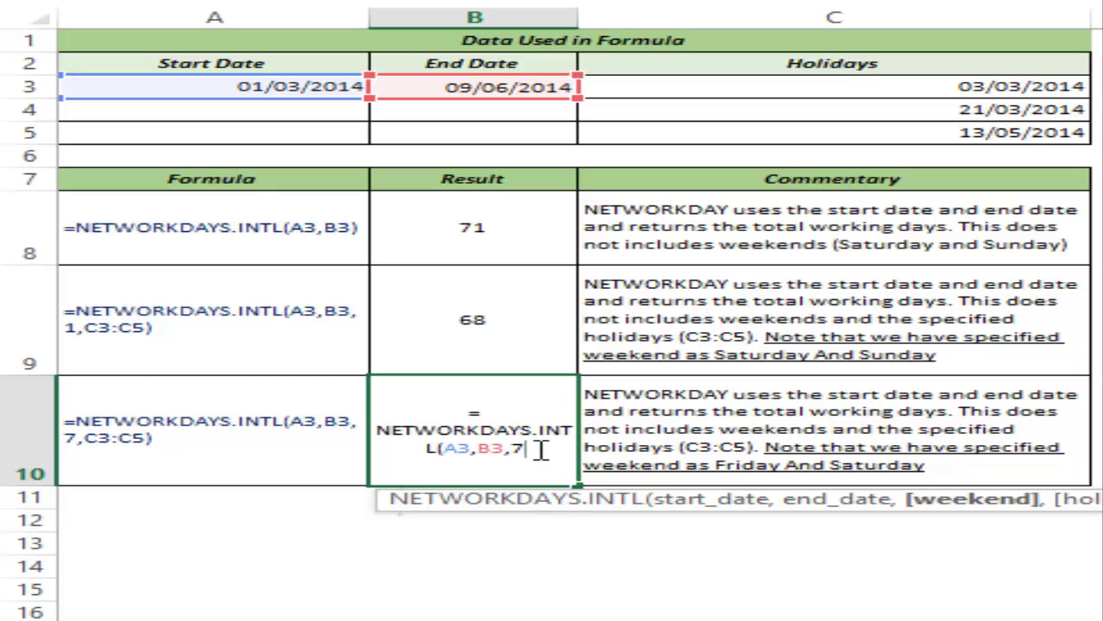
type(",")
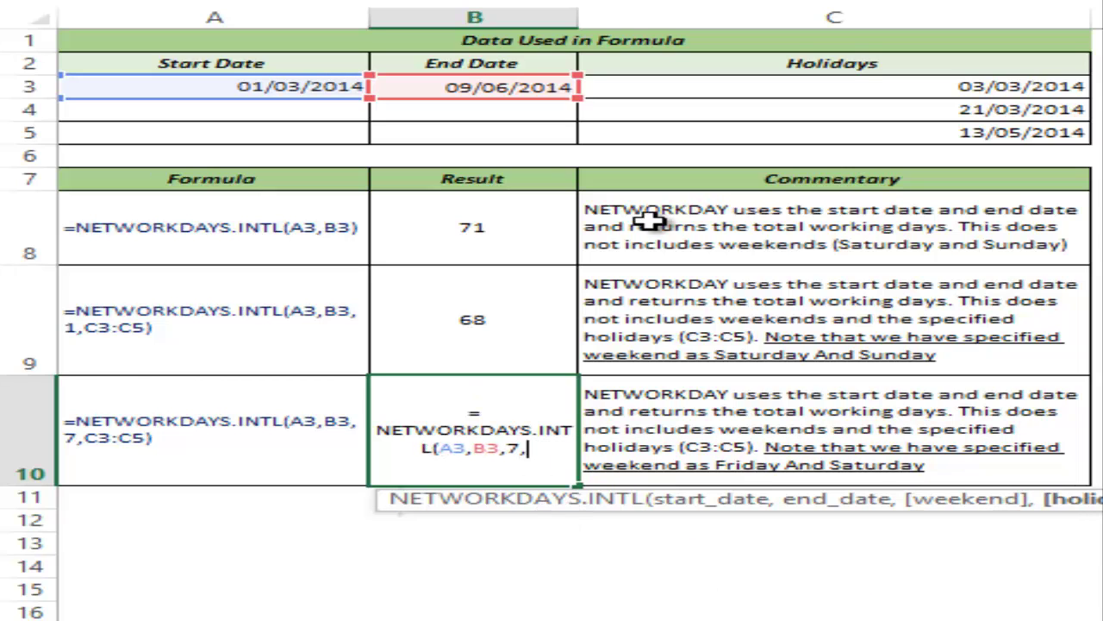
left_click_drag(869, 86, 870, 133)
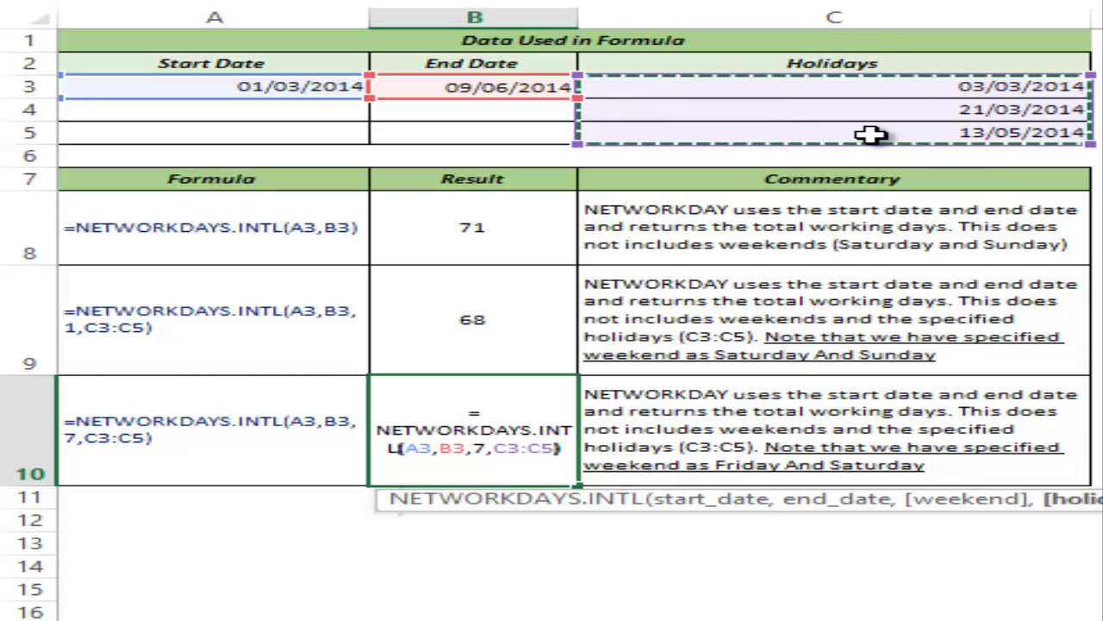
type(")")
key("ctrl+Return")
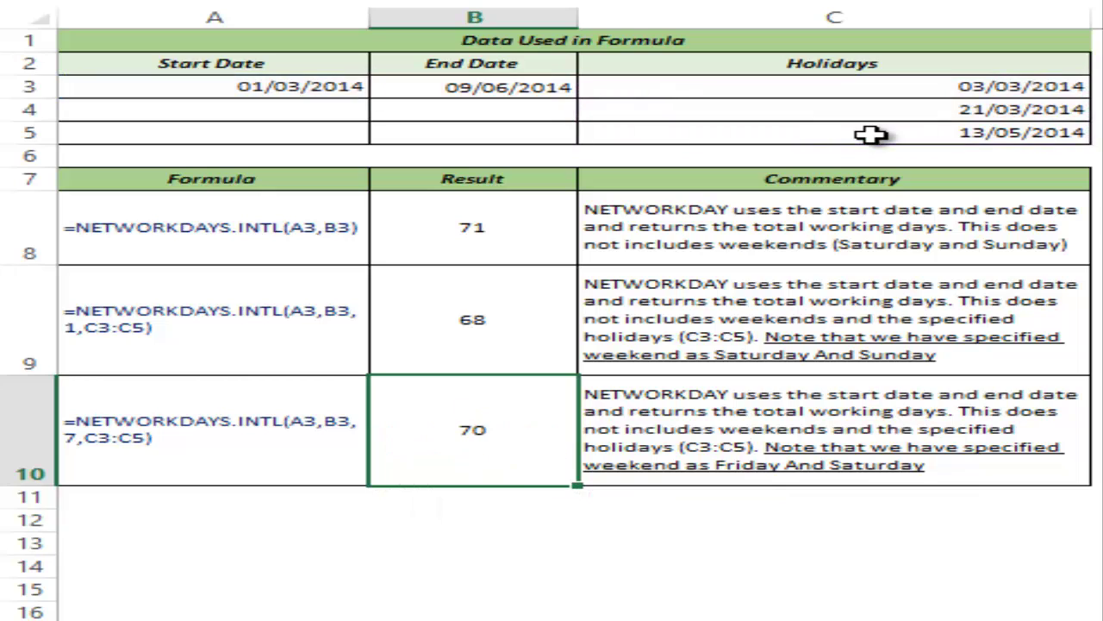